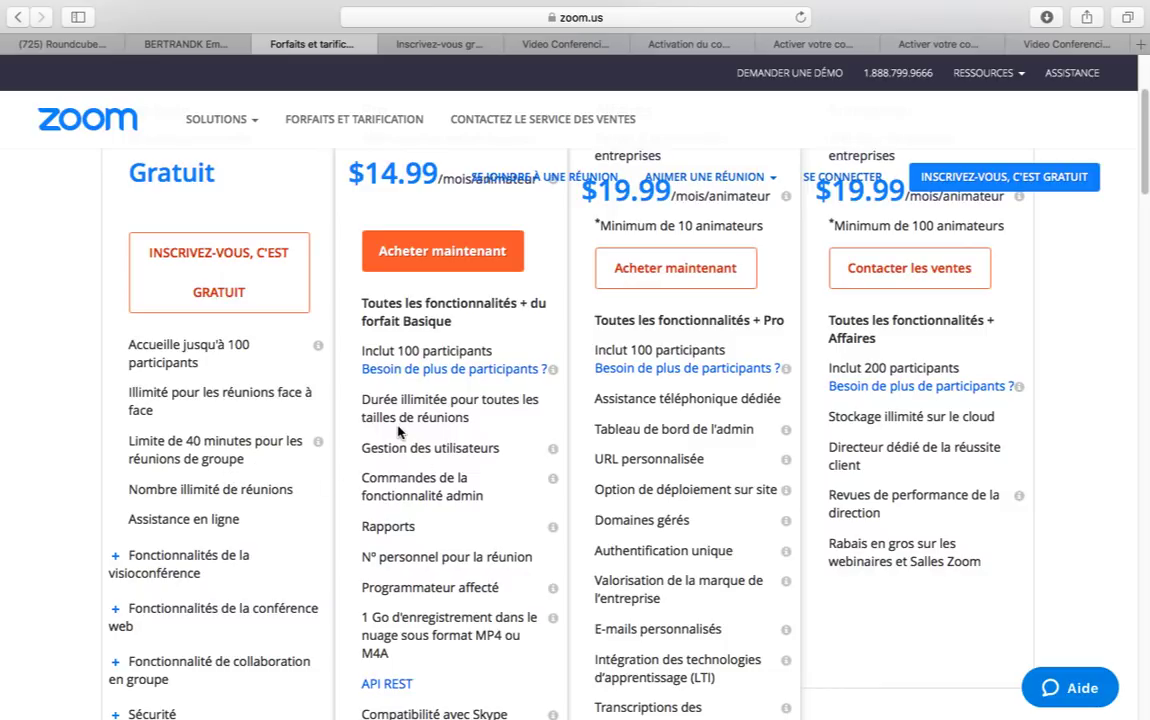
Sign up for the free Basic plan and open the 'Activation du compte Zoom' email in Gmail
scroll(398, 432, "up", 2)
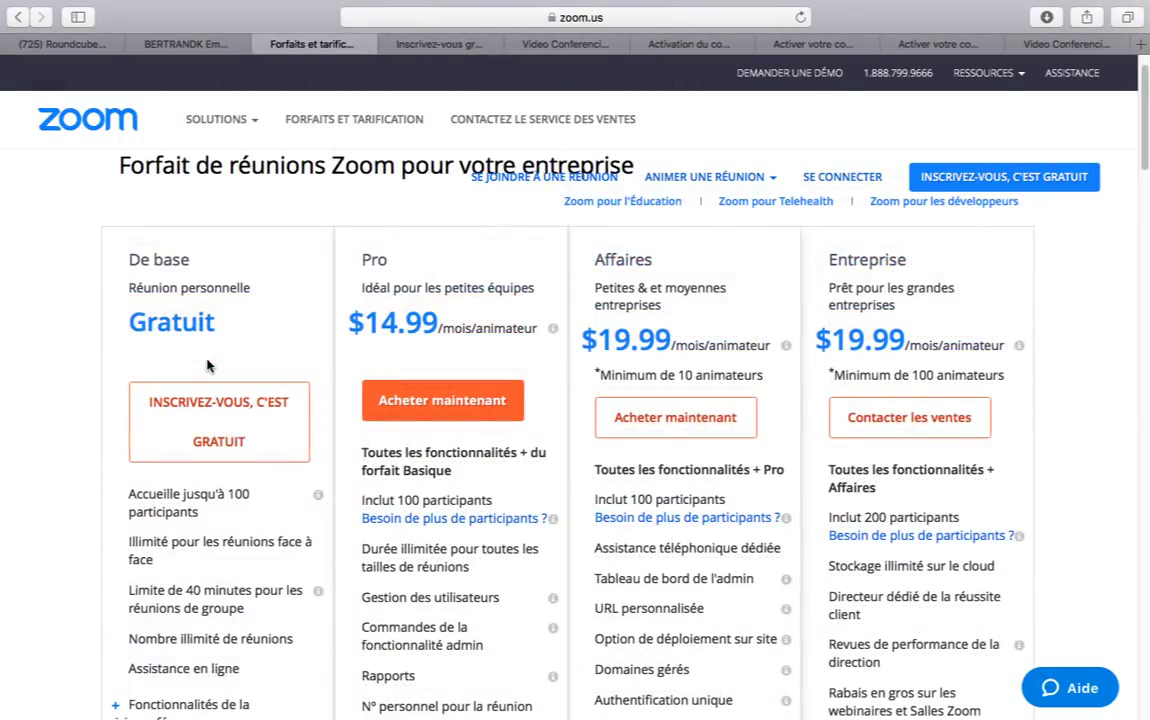
left_click(217, 428)
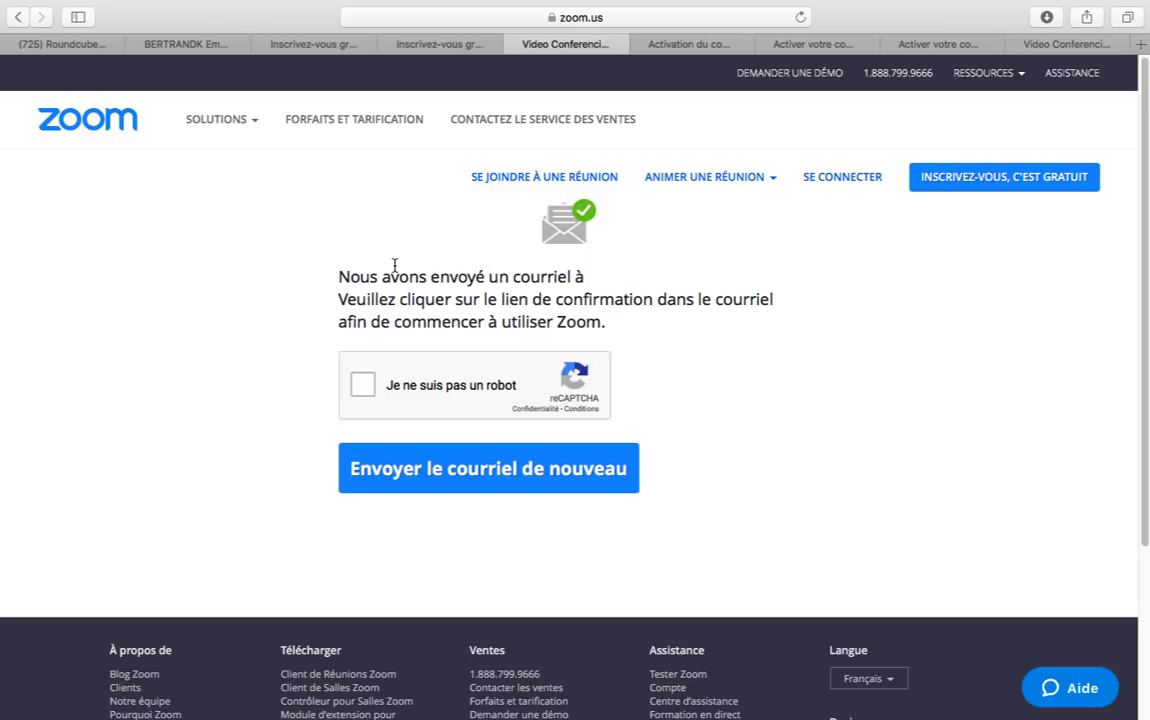
key("ctrl+Tab")
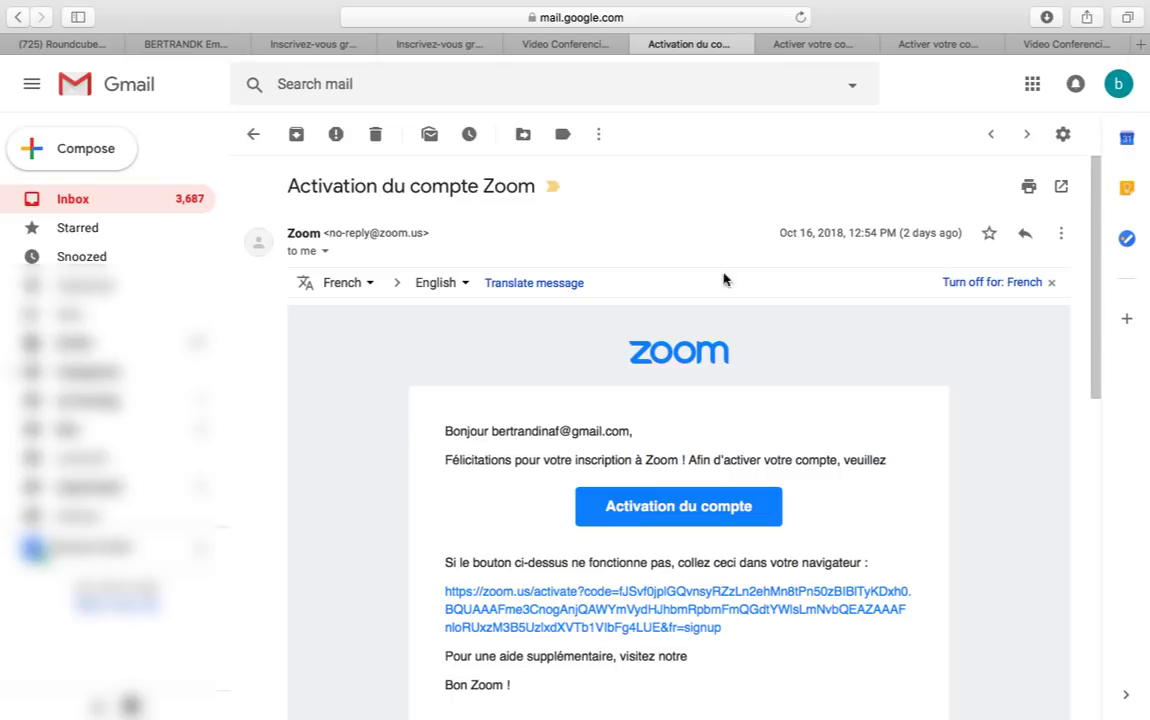
Activate the account from the email and scroll to the 'Inviter des collègues' step's buttons
left_click(790, 47)
scroll(640, 340, "down", 2)
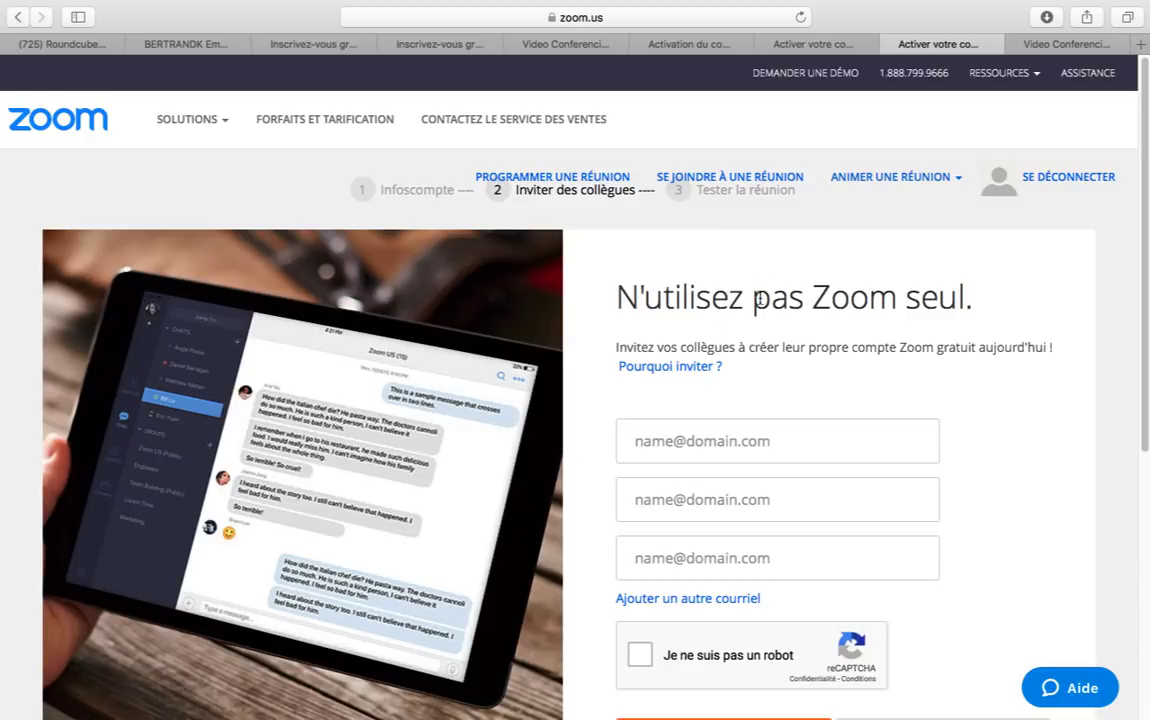
scroll(765, 305, "down", 5)
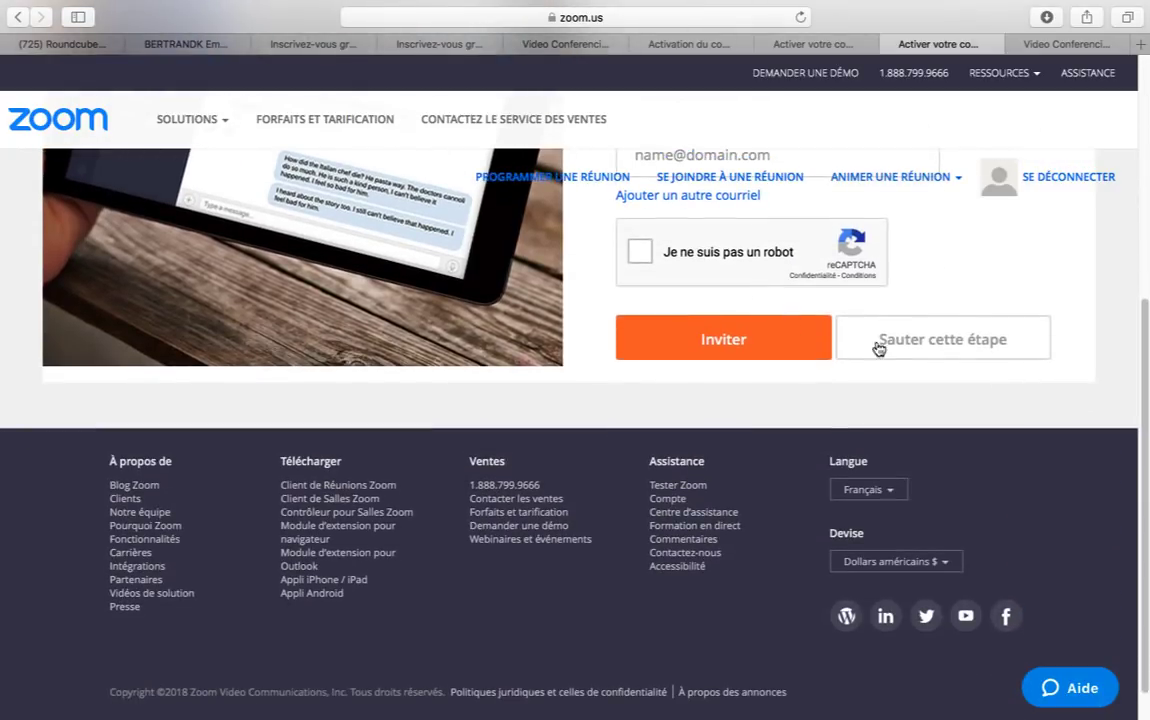
Skip inviting colleagues, sign in with the account e-mail and password, and decline saving the password for now
left_click(913, 339)
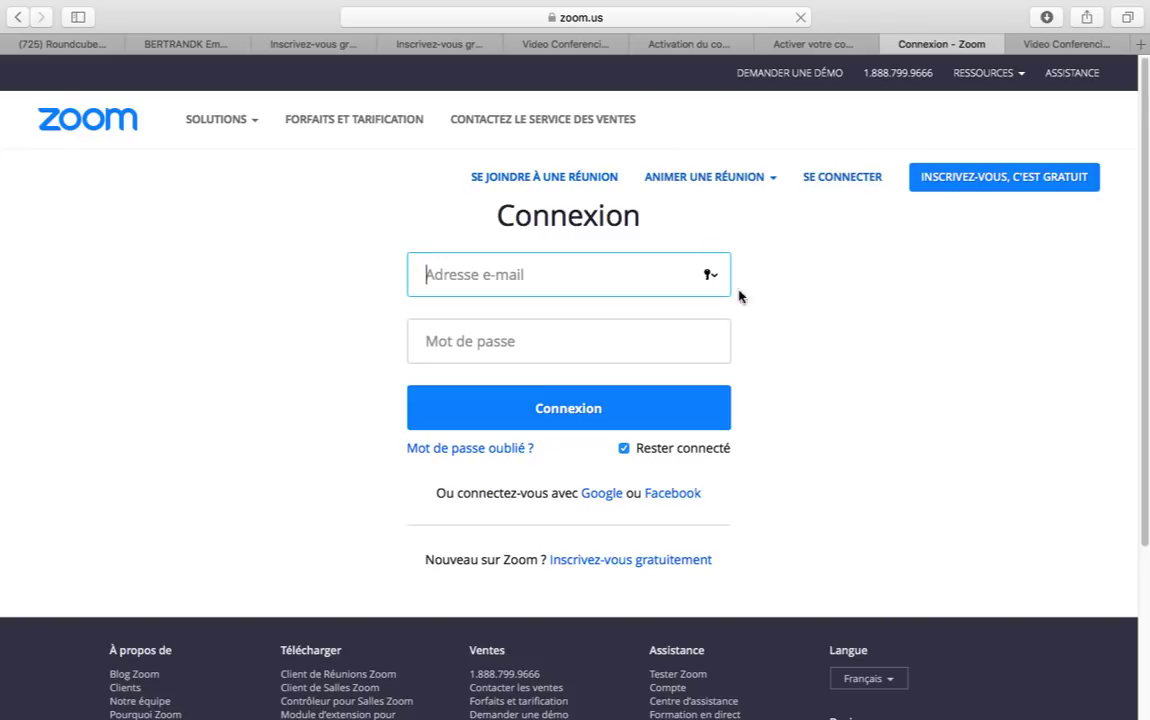
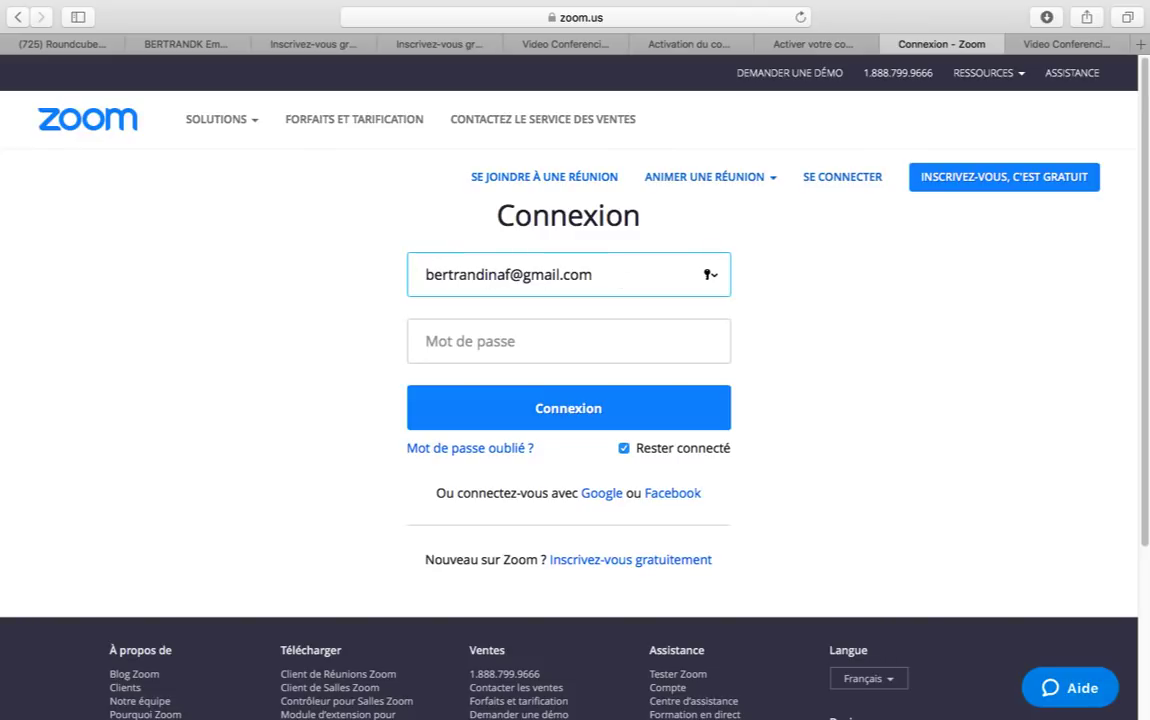
left_click(525, 332)
type("•••••••••")
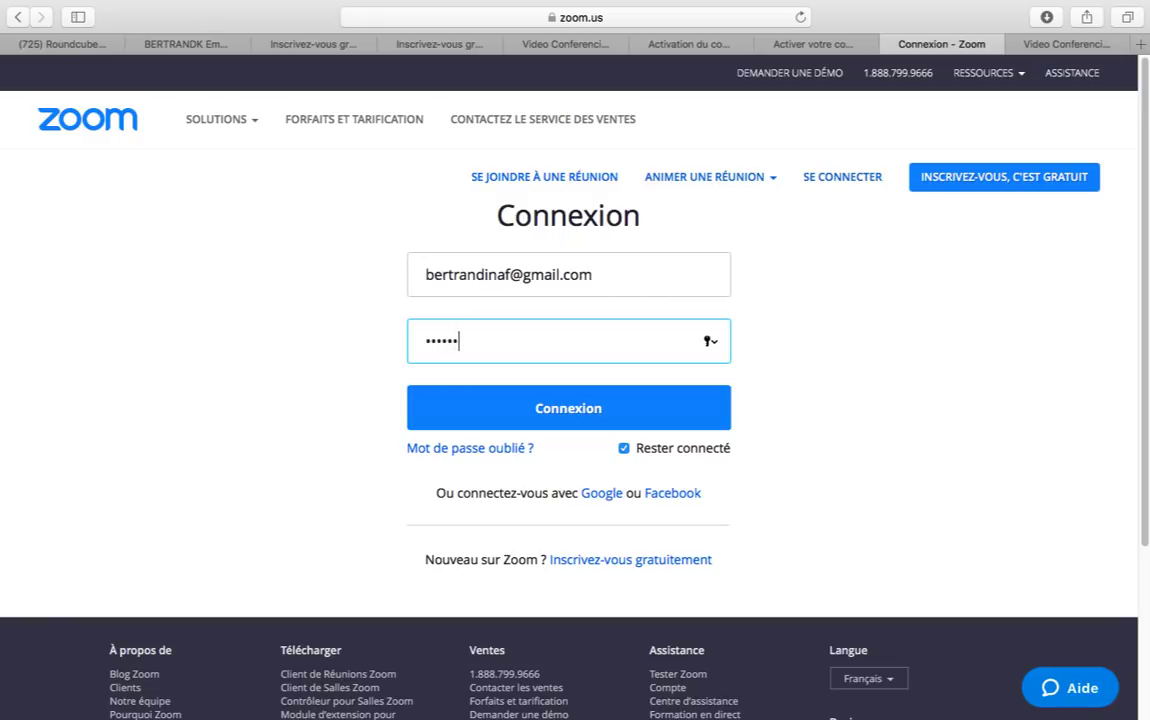
left_click(539, 413)
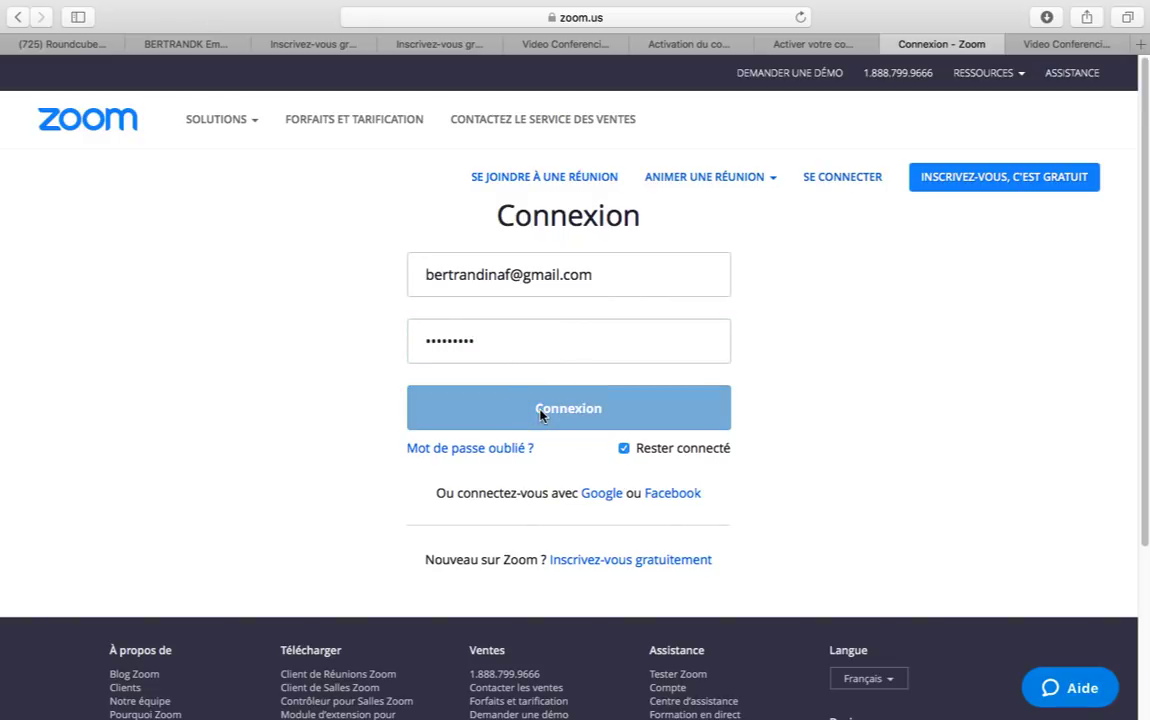
left_click(553, 145)
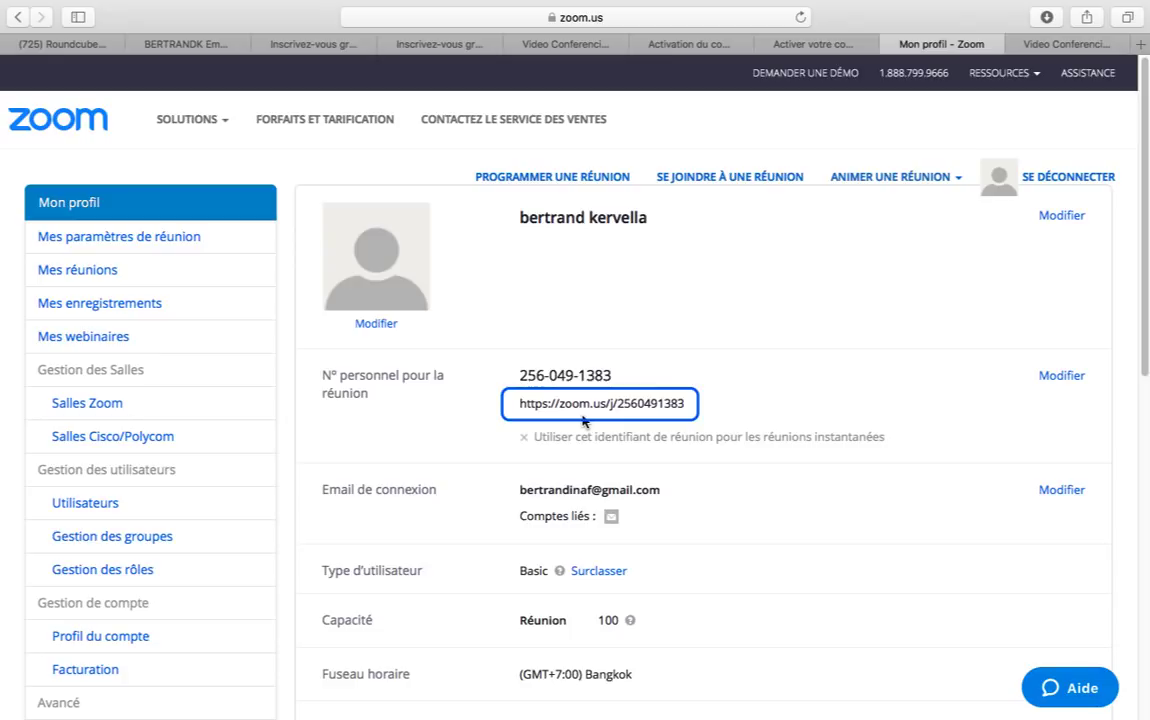
Copy the personal meeting link from the profile and open it in the other browser tab
left_click_drag(688, 403, 517, 405)
key("super+c")
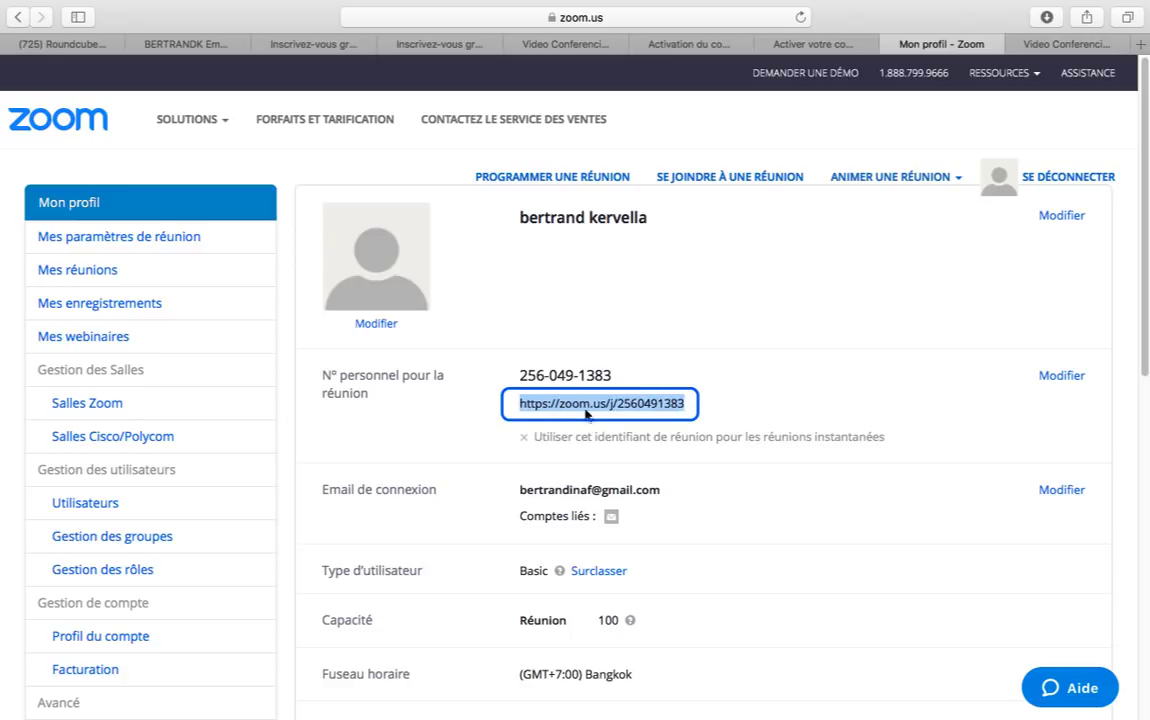
left_click(1100, 44)
left_click(705, 20)
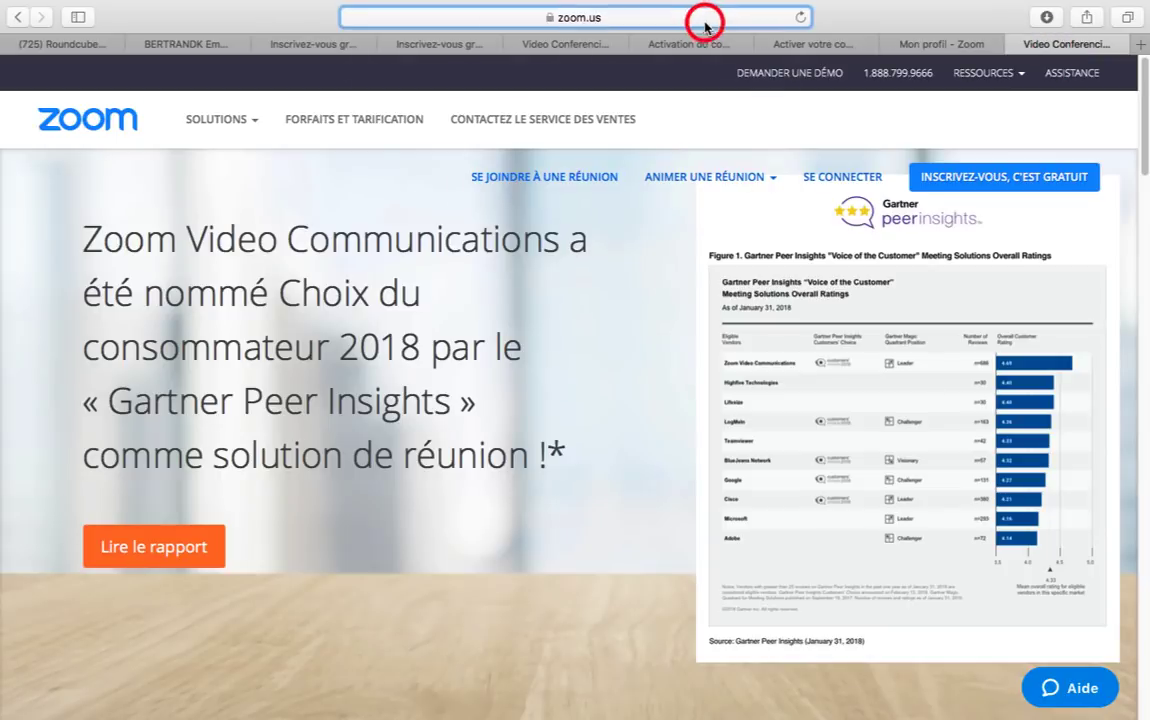
key("super+v")
key("Return")
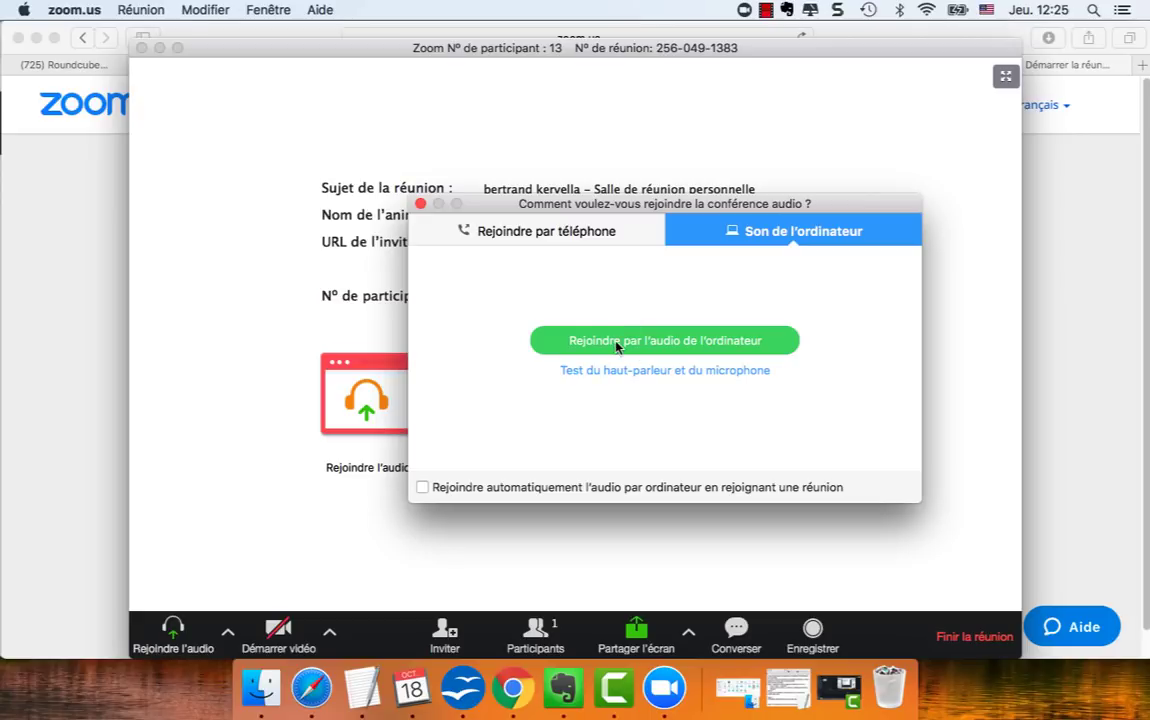
Join with computer audio, check the microphone, speaker and camera selections, and start the webcam video
left_click(590, 343)
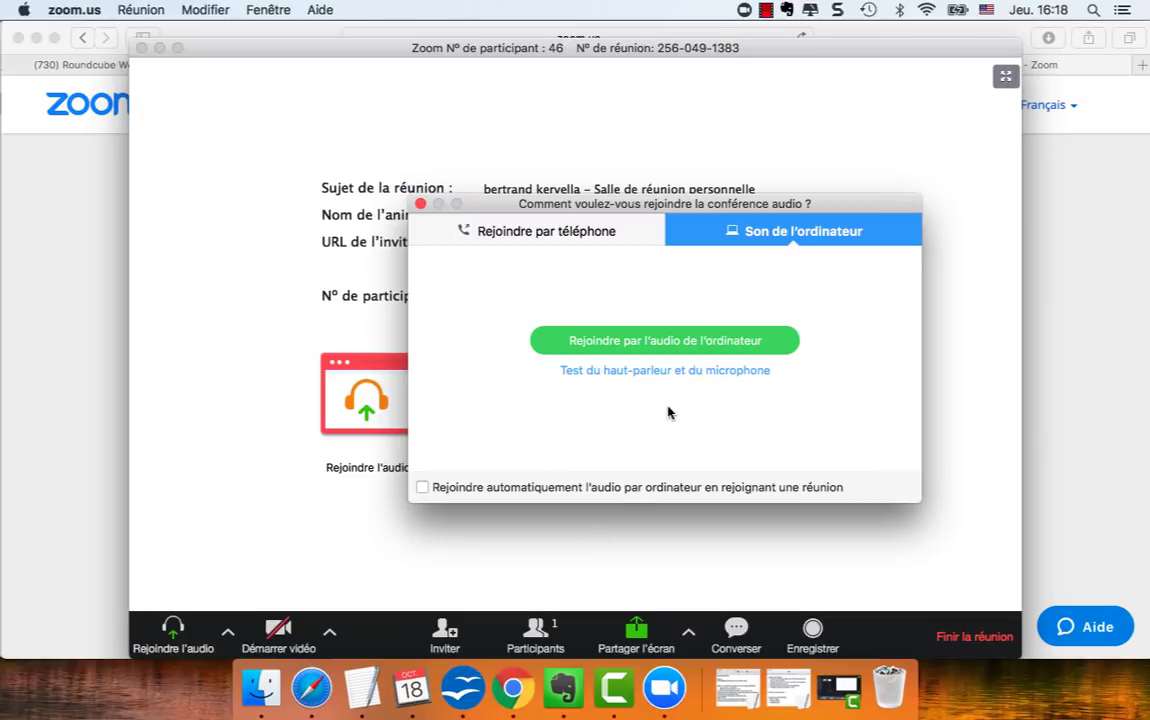
left_click(650, 340)
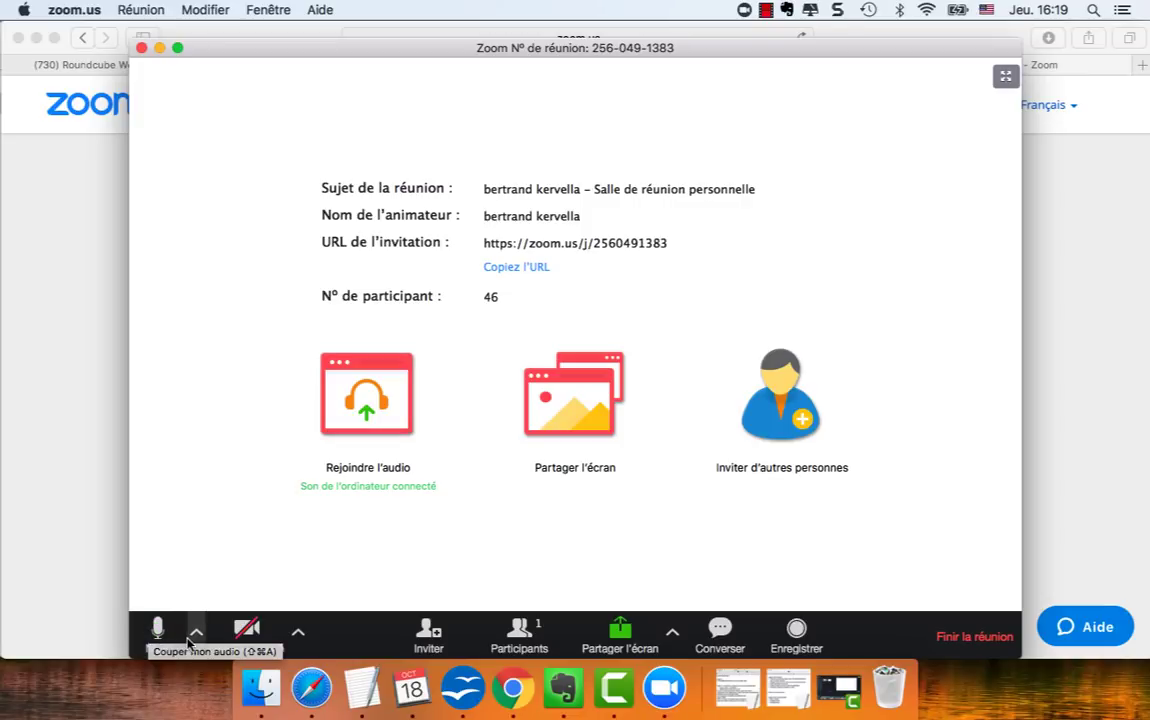
left_click(196, 632)
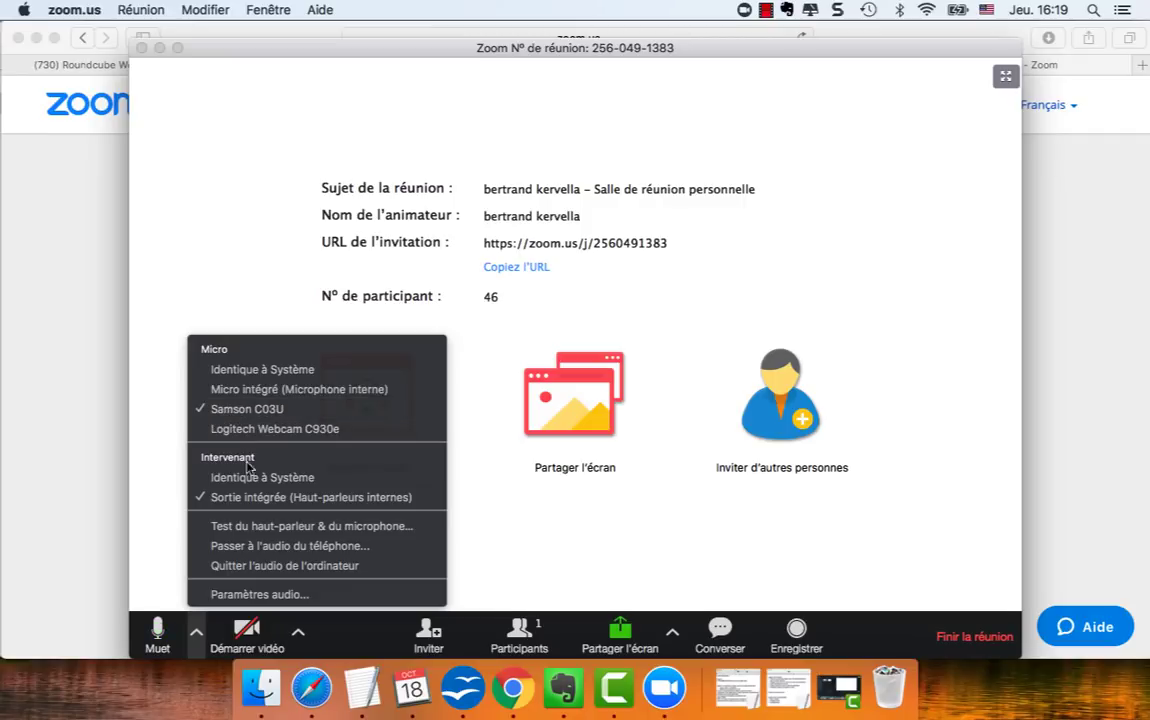
left_click(297, 634)
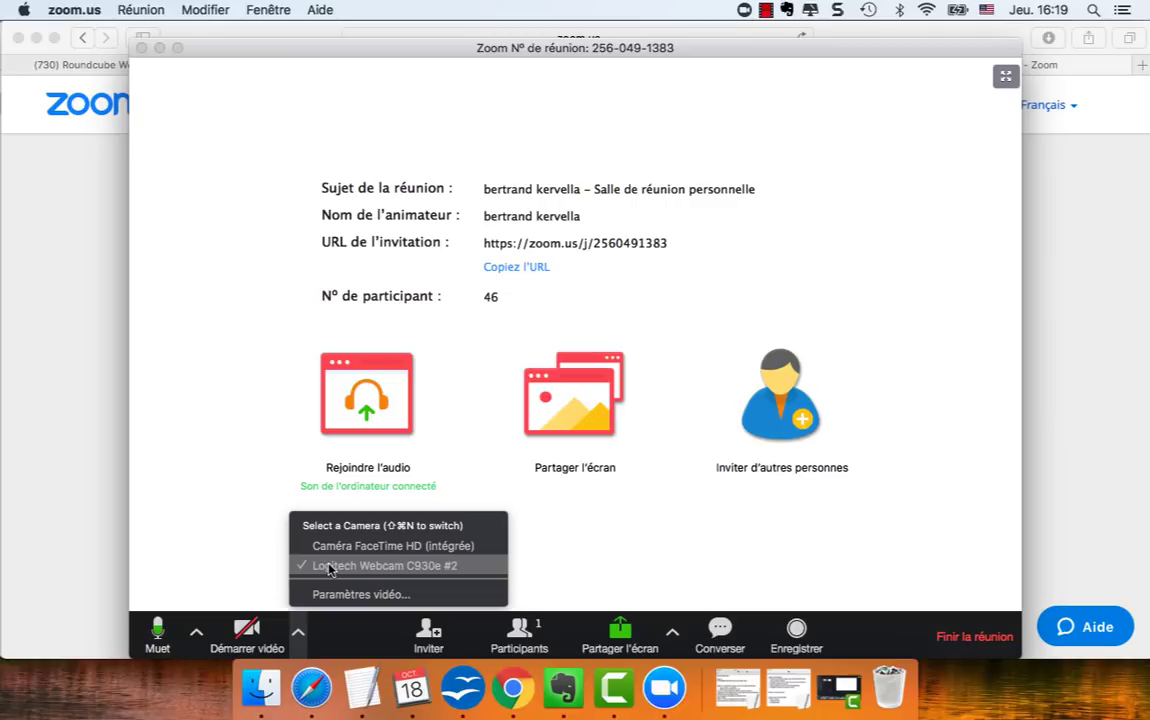
left_click(249, 632)
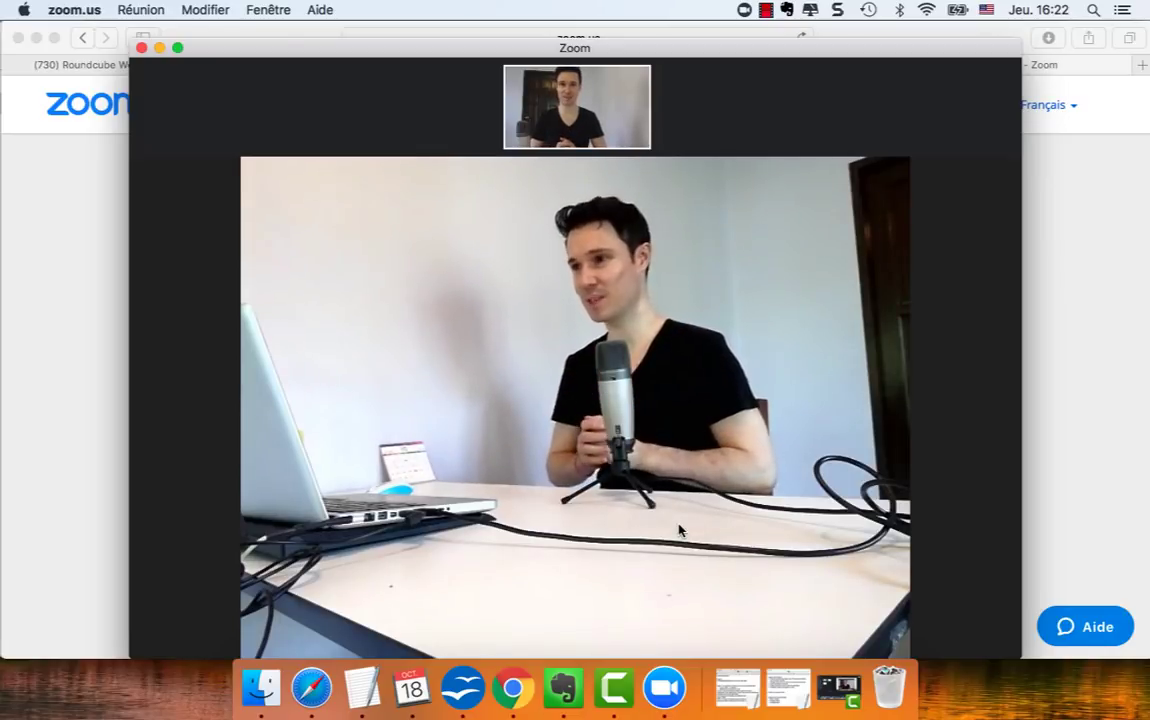
Record about 20 seconds of the meeting, stop the recording, and choose to end the meeting
mouse_move(671, 469)
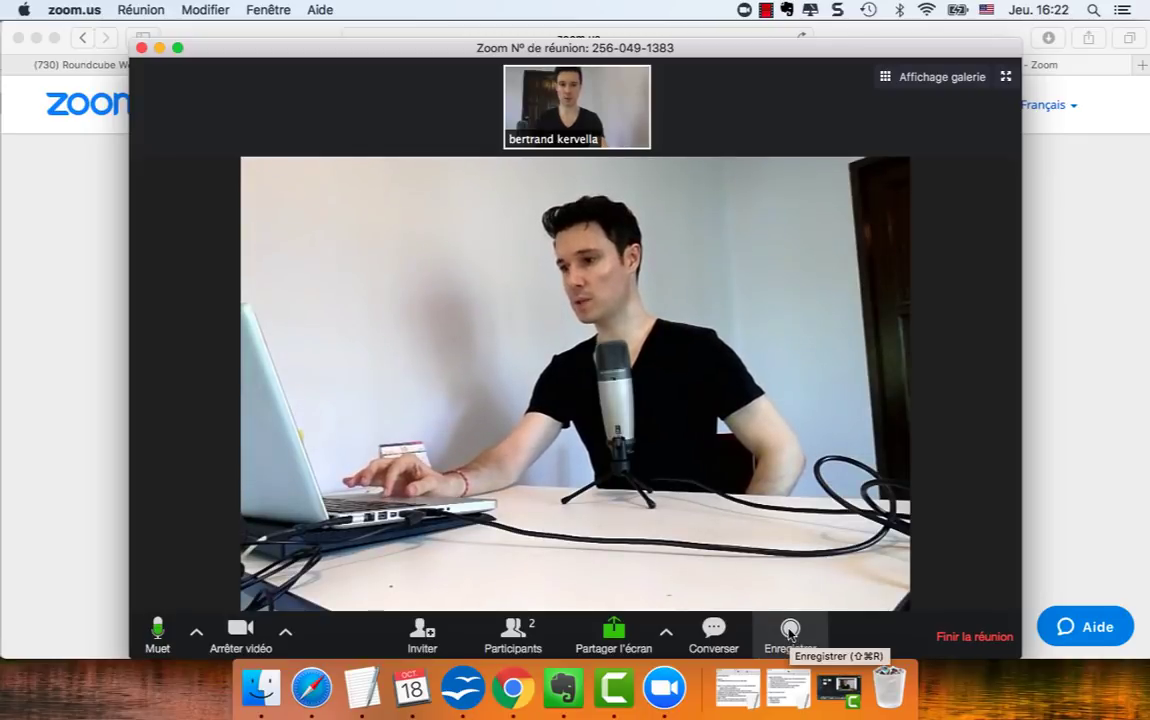
left_click(789, 630)
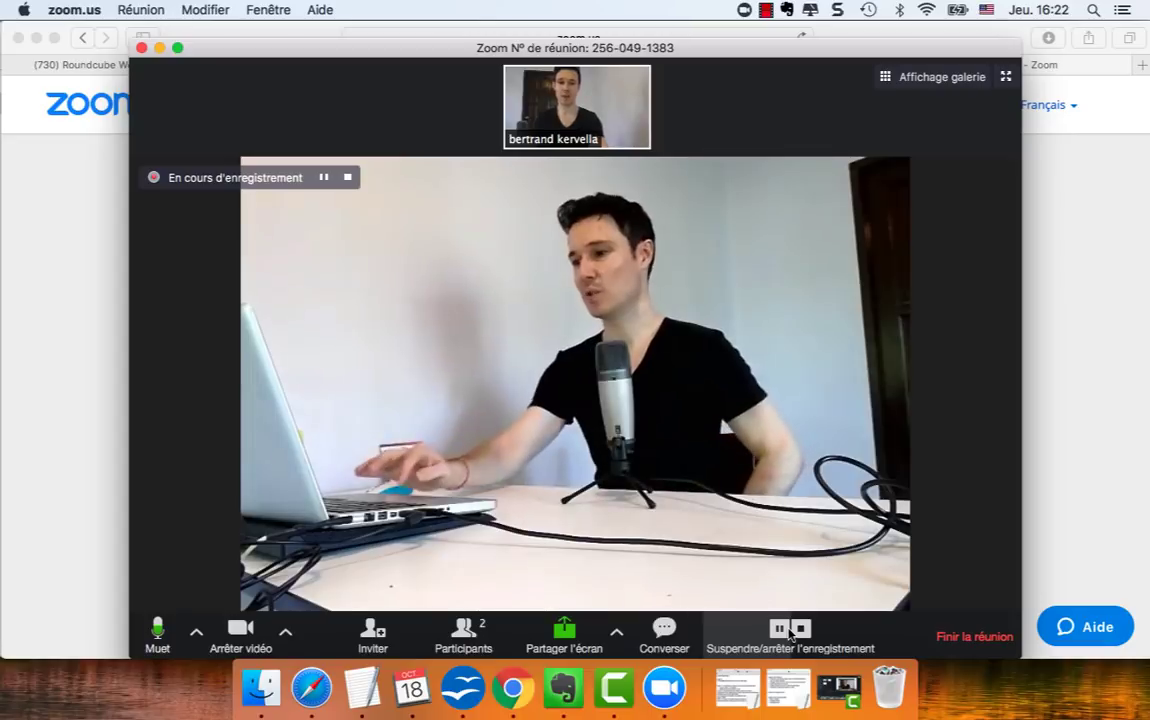
left_click(802, 629)
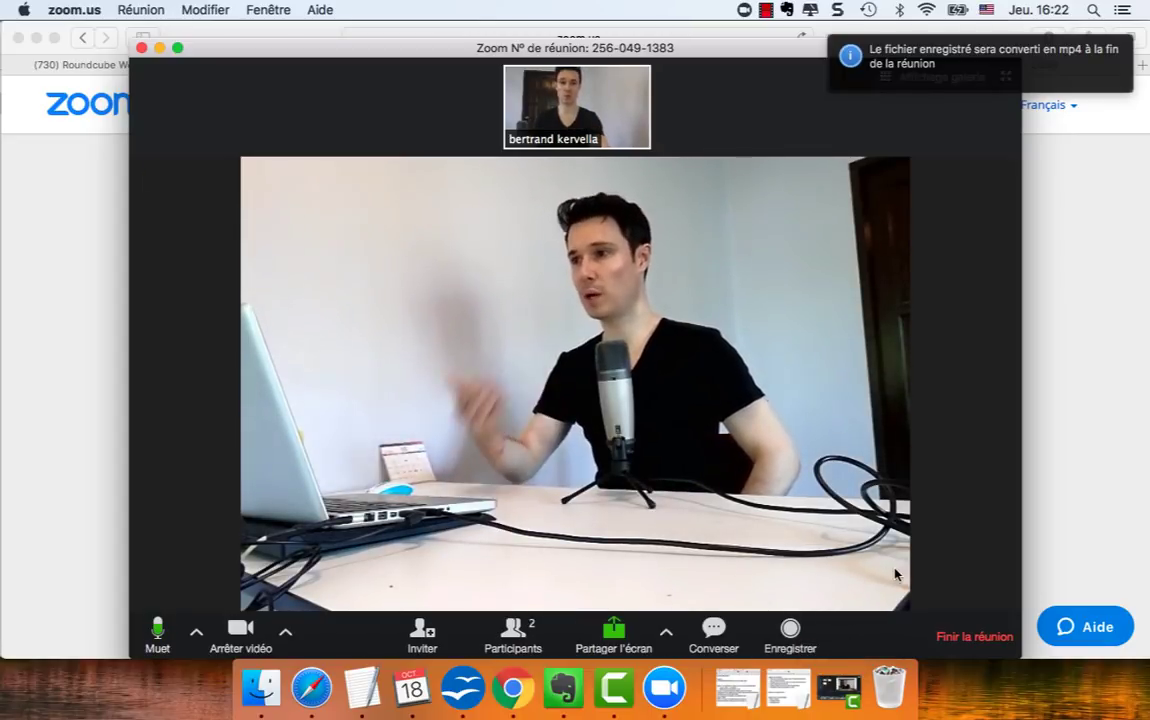
left_click(965, 638)
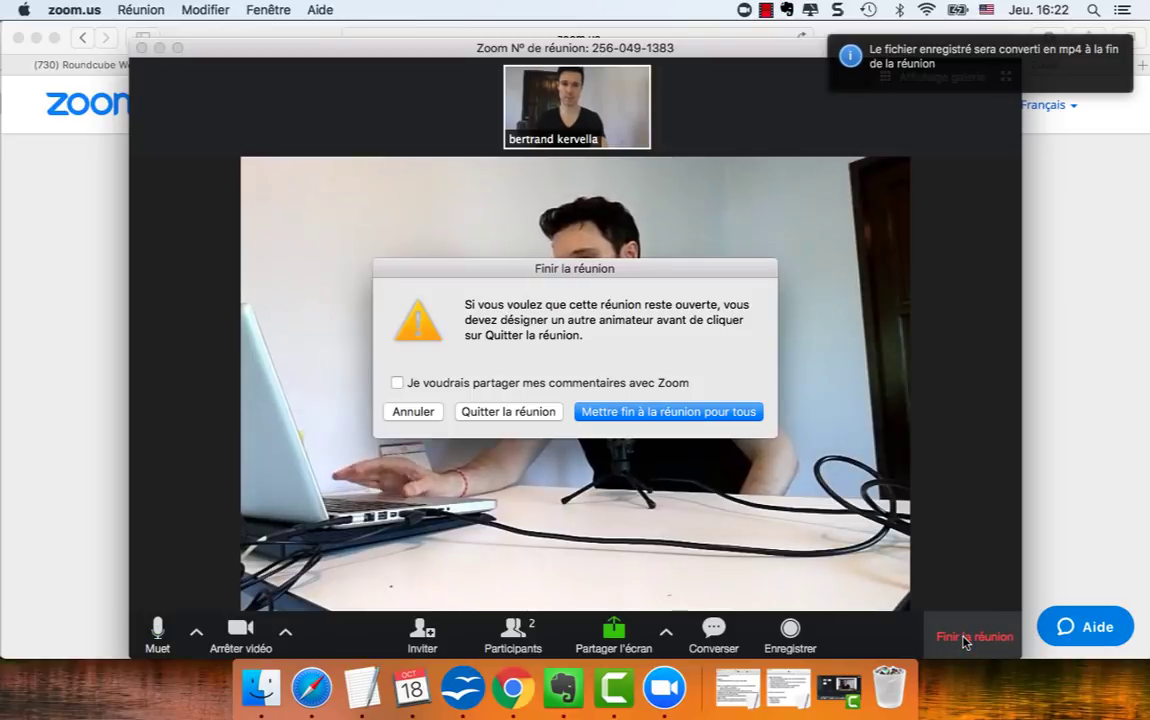
Leave the meeting and save the recording to the proposed folder
left_click(537, 412)
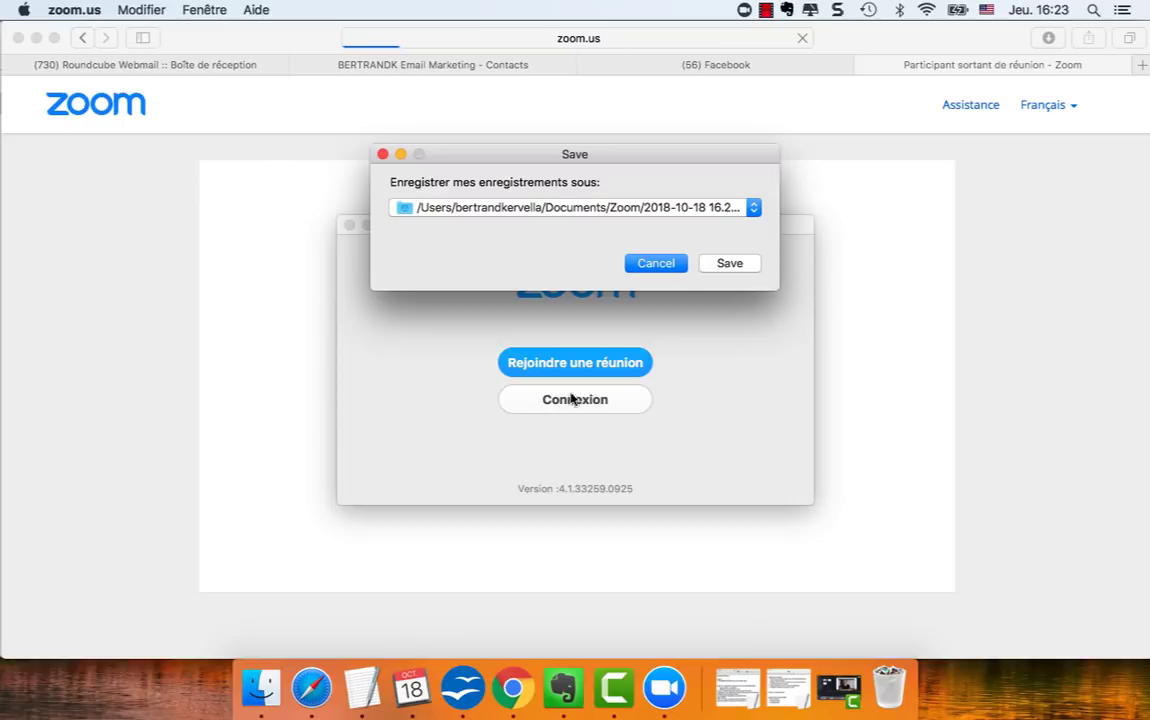
left_click(732, 263)
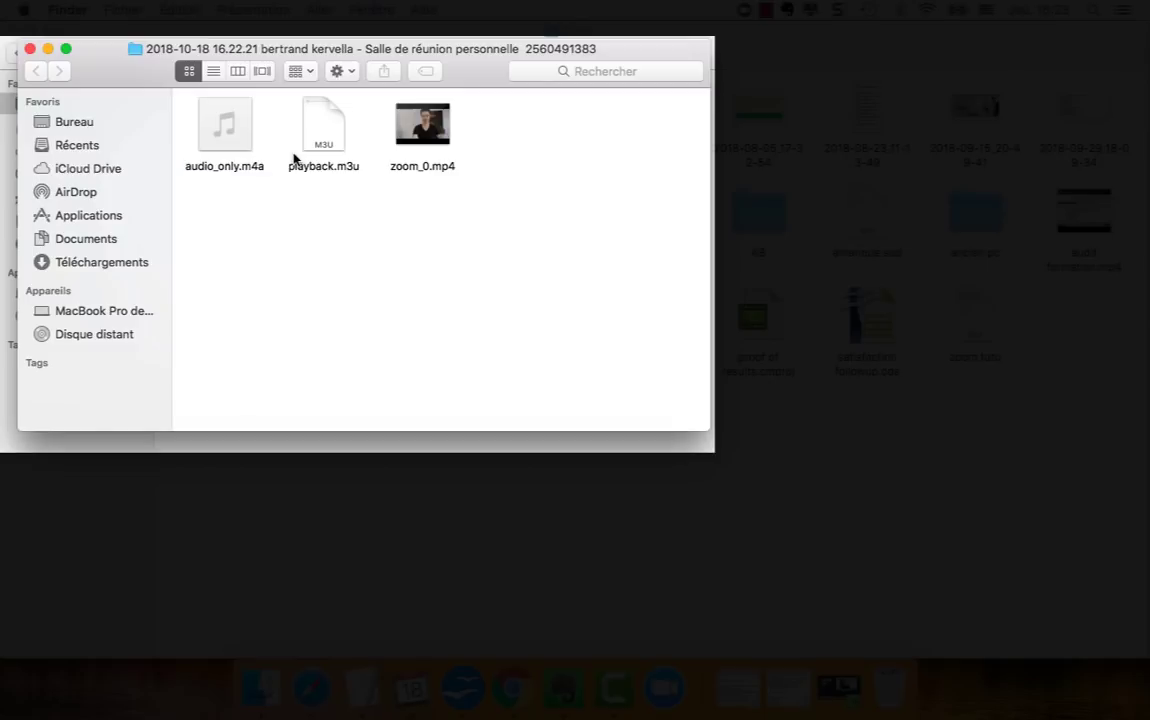
Play zoom_0.mp4 full screen in QuickTime and pause it at 00:08
left_click(410, 140)
double_click(410, 140)
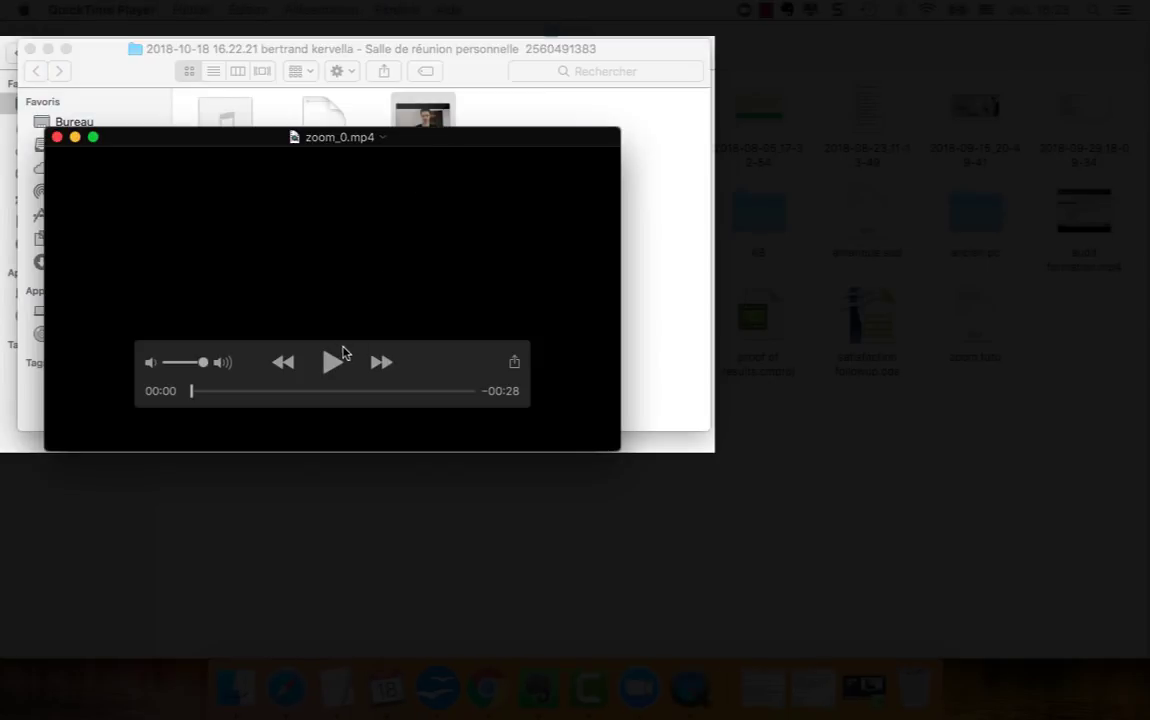
left_click(93, 137)
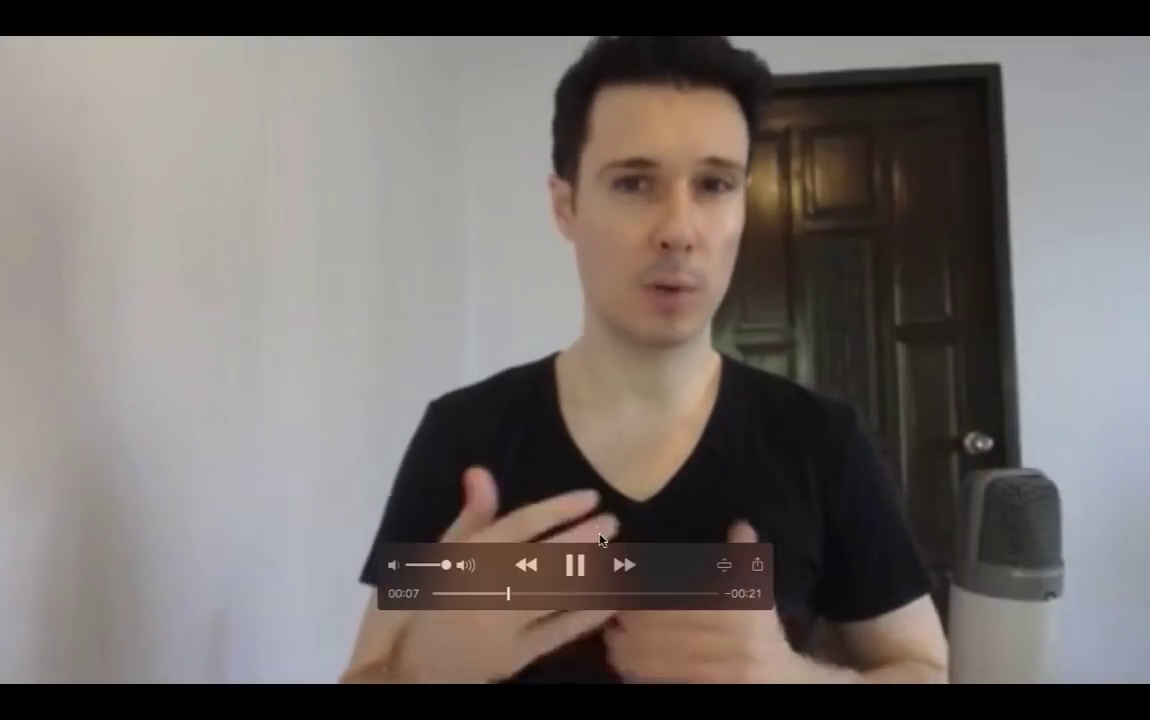
left_click(576, 566)
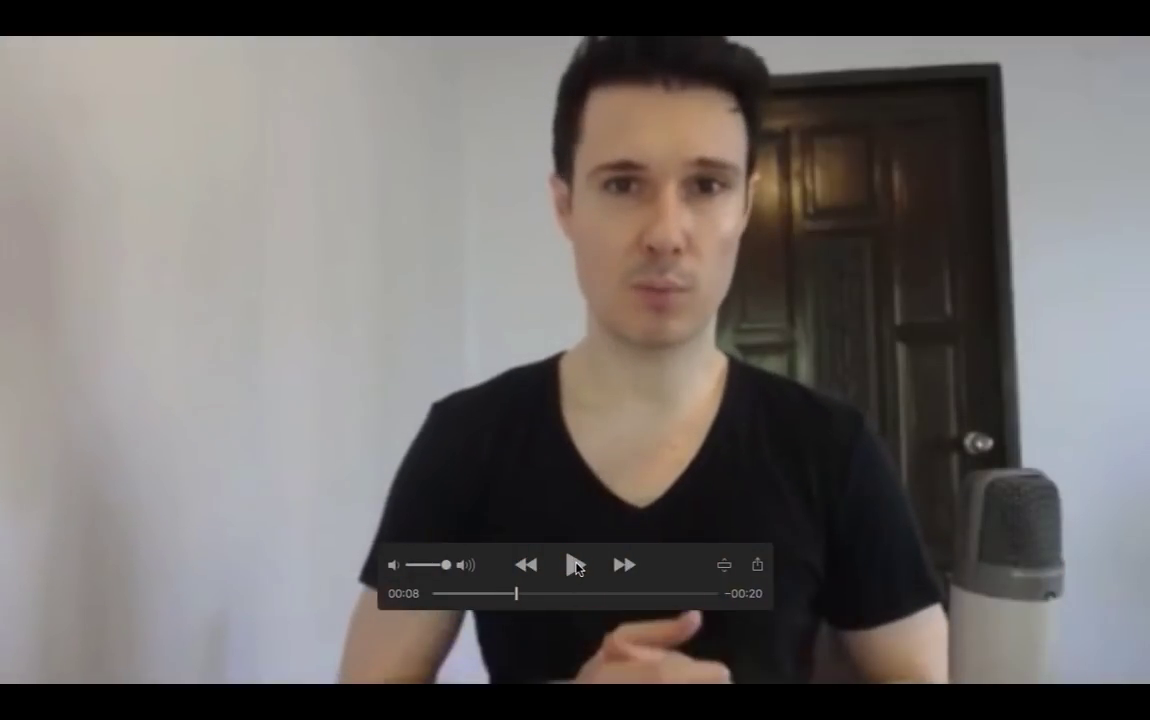